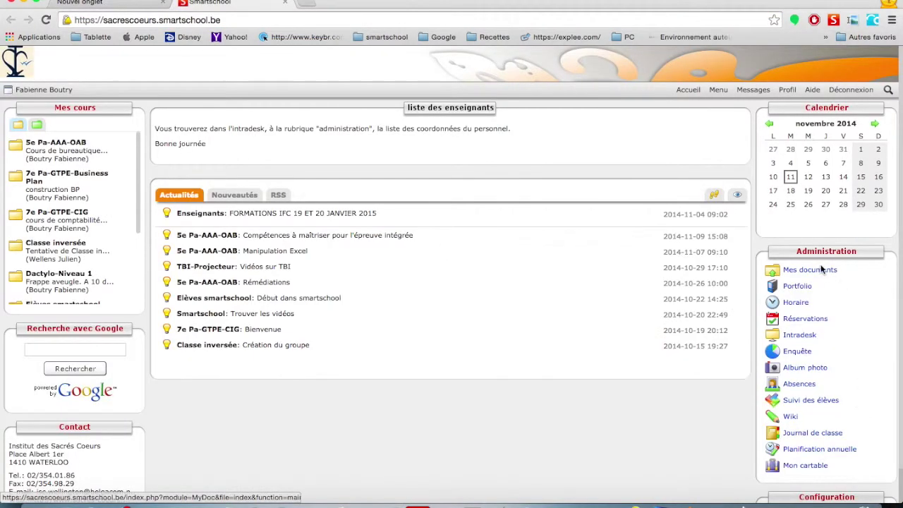
Display and copy the WebDAV URL of Mes documents, then return to Cyberduck's Open Connection sheet.
click(816, 269)
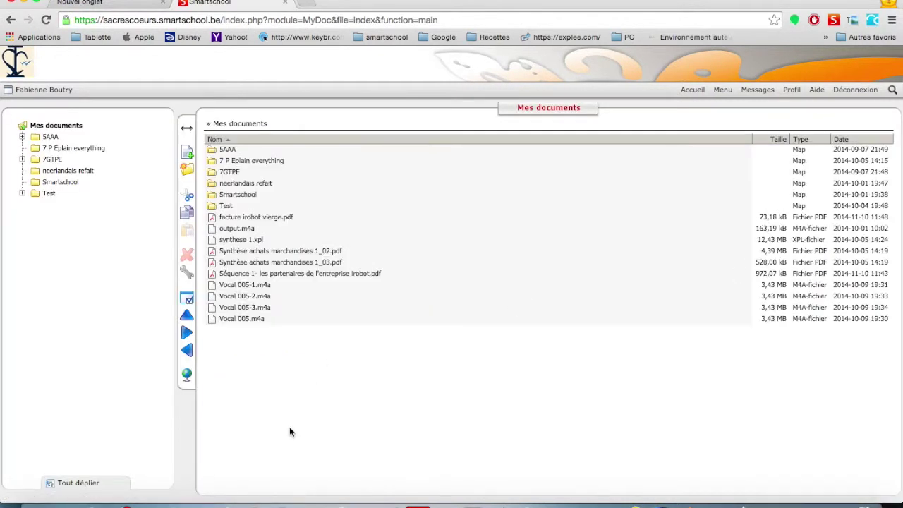
click(187, 376)
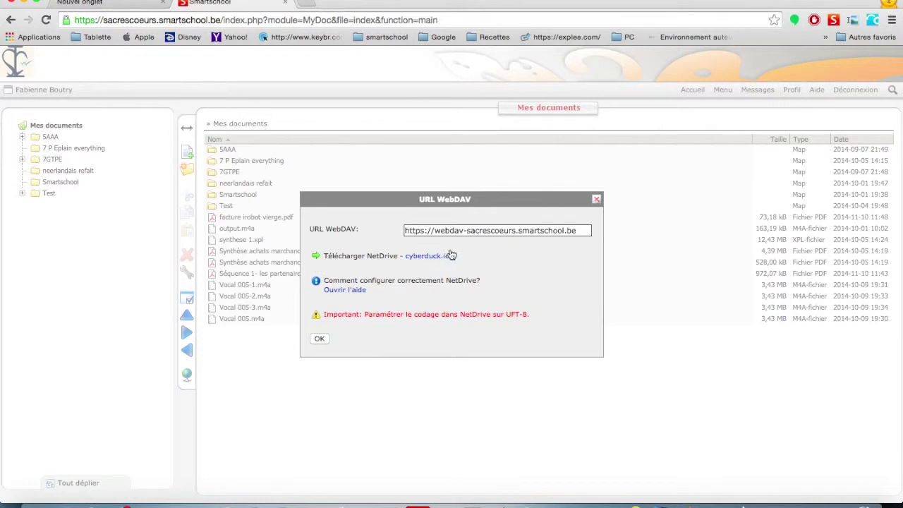
triple_click(478, 232)
key(super+c)
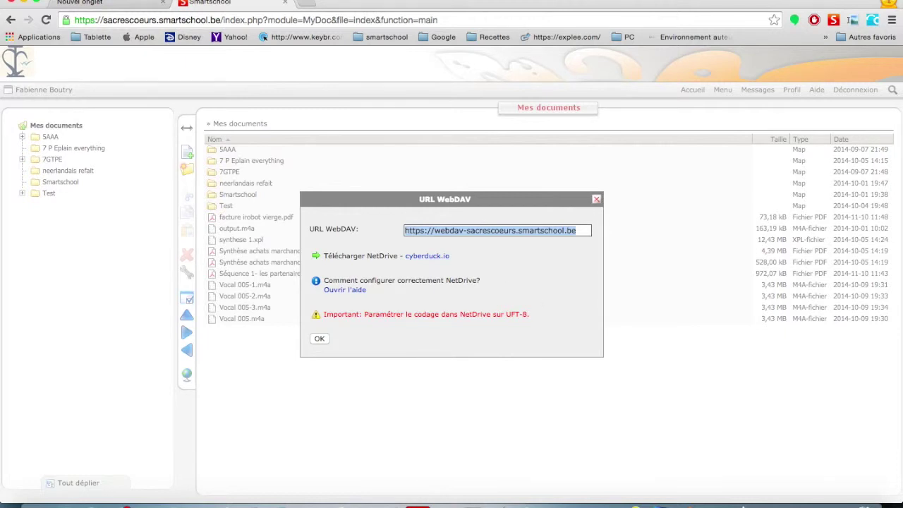
click(12, 3)
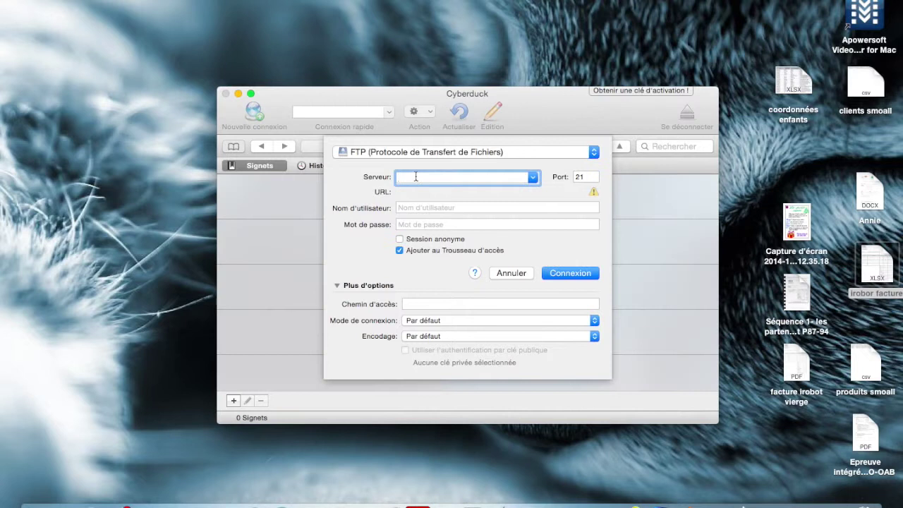
Connect Cyberduck to the pasted WebDAV address with the teacher's username and password, anonymous session off.
key(super+v)
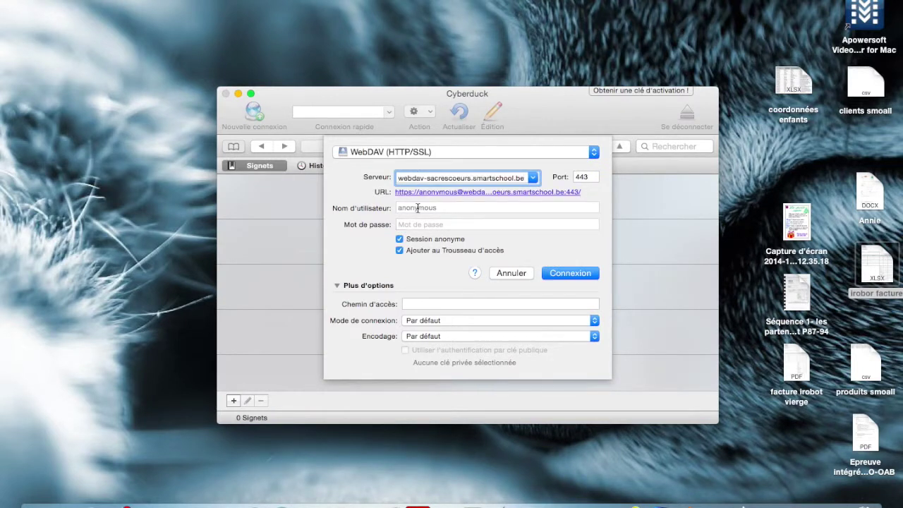
click(400, 239)
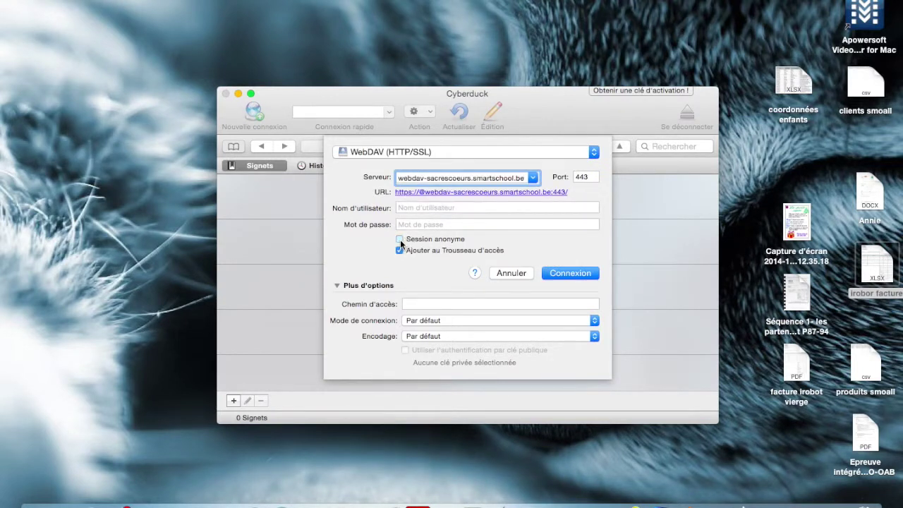
click(405, 208)
click(410, 225)
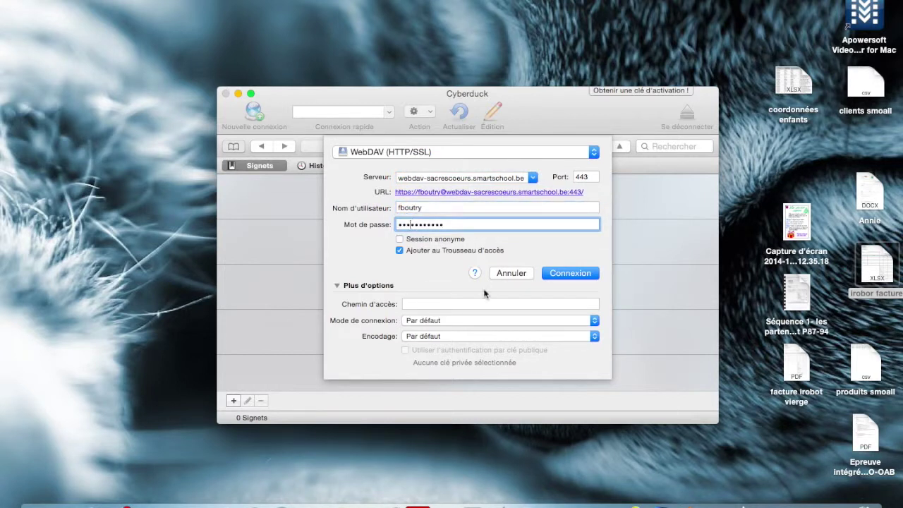
click(556, 277)
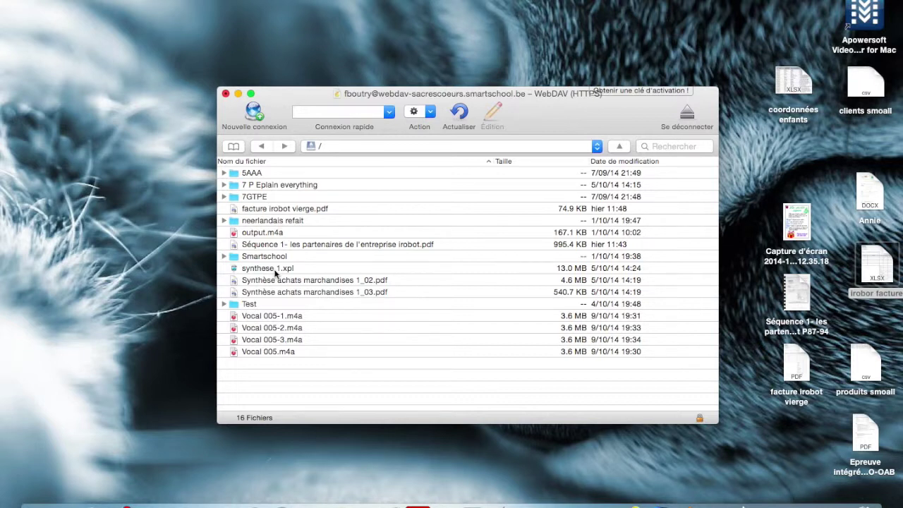
Open the Google Drive folder in Finder beside Cyberduck and show the contents of Cours 2012-2013.
drag(328, 97, 254, 41)
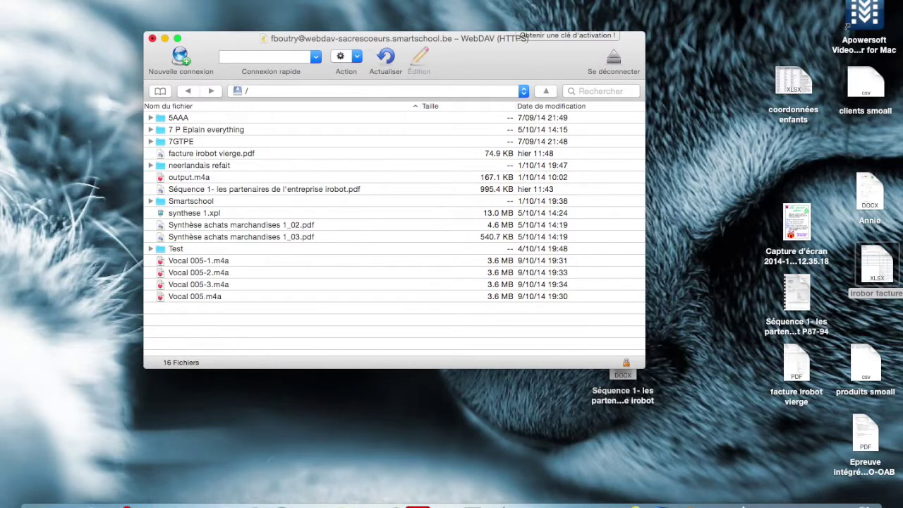
click(561, 2)
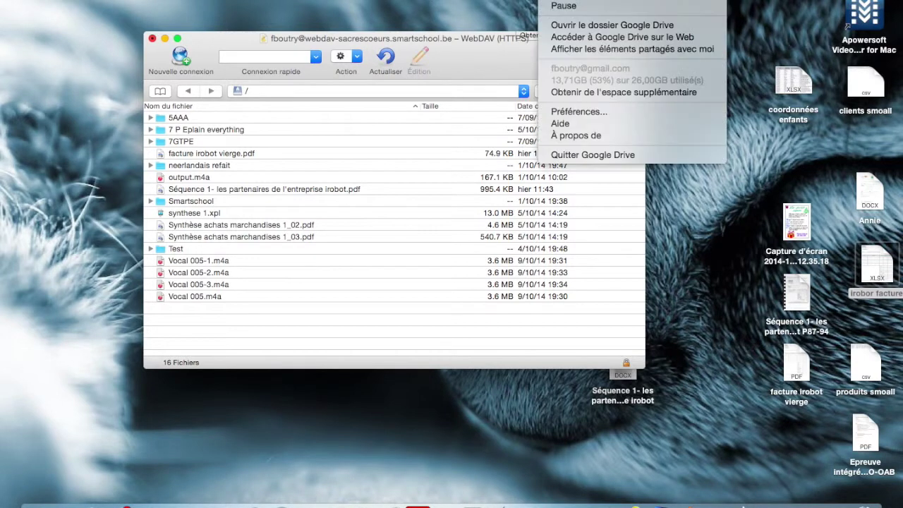
click(561, 1)
click(561, 1)
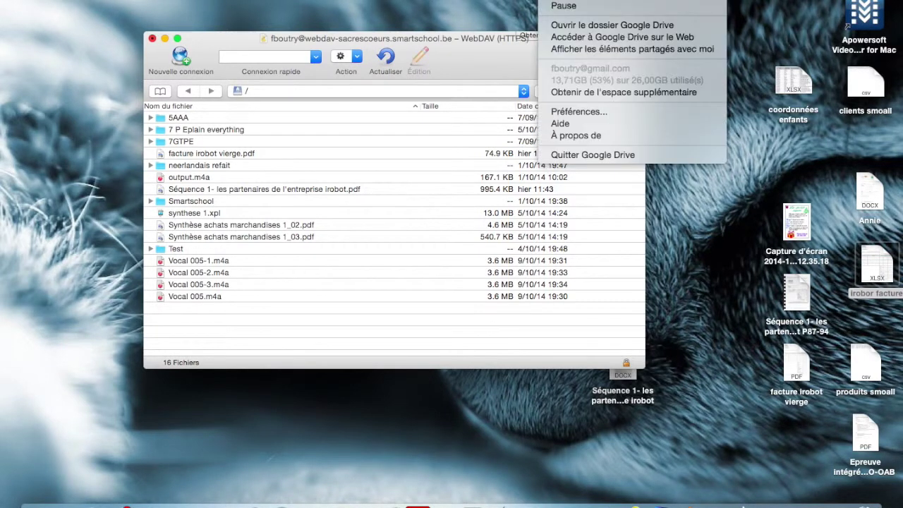
click(556, 27)
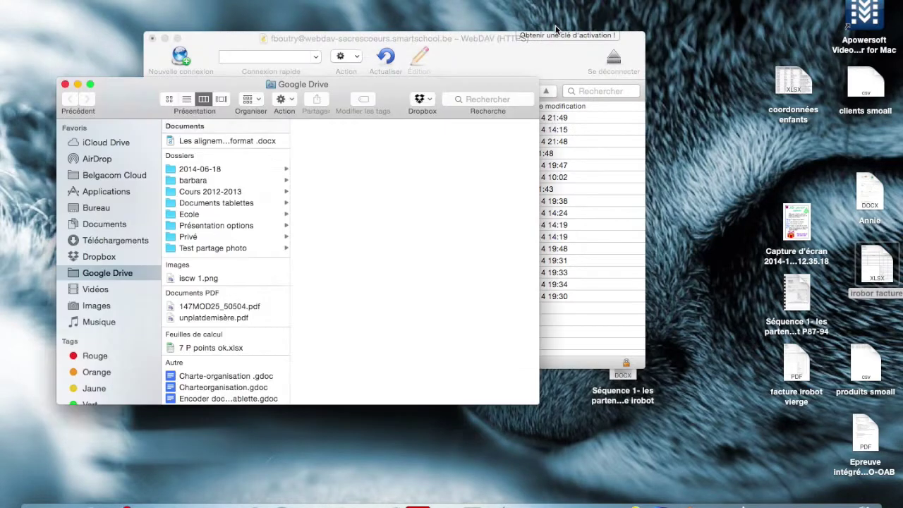
drag(223, 86, 722, 31)
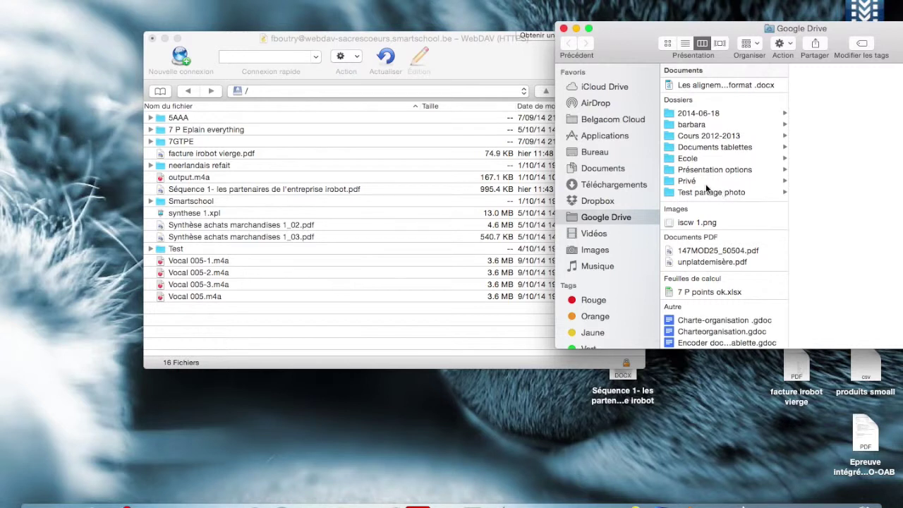
click(693, 138)
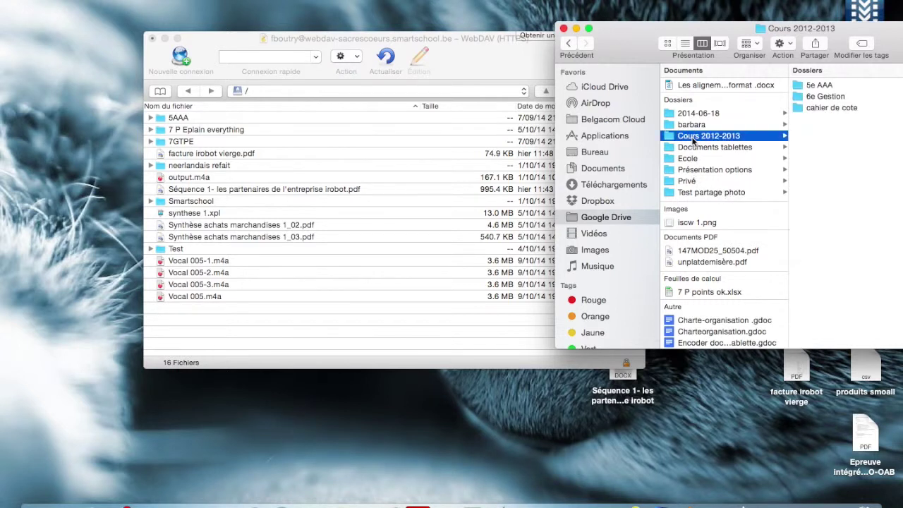
drag(693, 139, 186, 324)
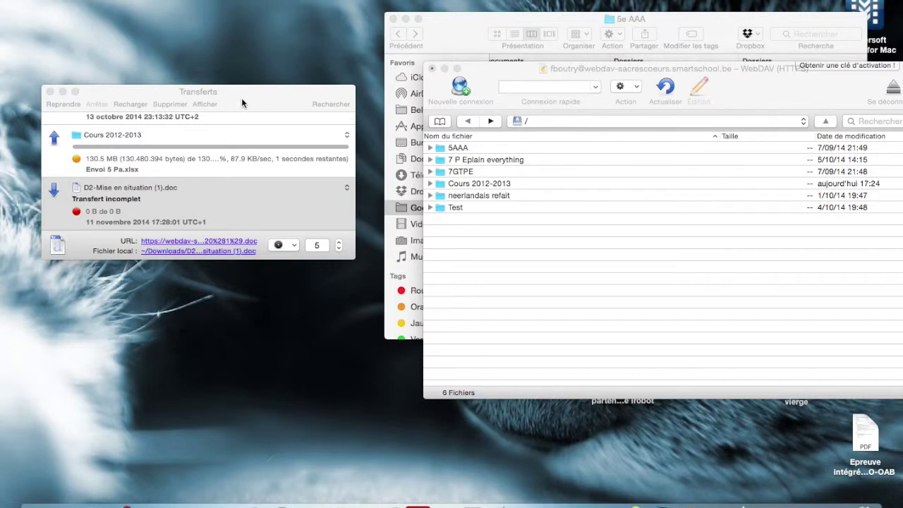
Confirm the upload by browsing Cours 2012-2013/5e AAA/5e remediations on the server and back, then switch to Chrome.
drag(241, 102, 298, 96)
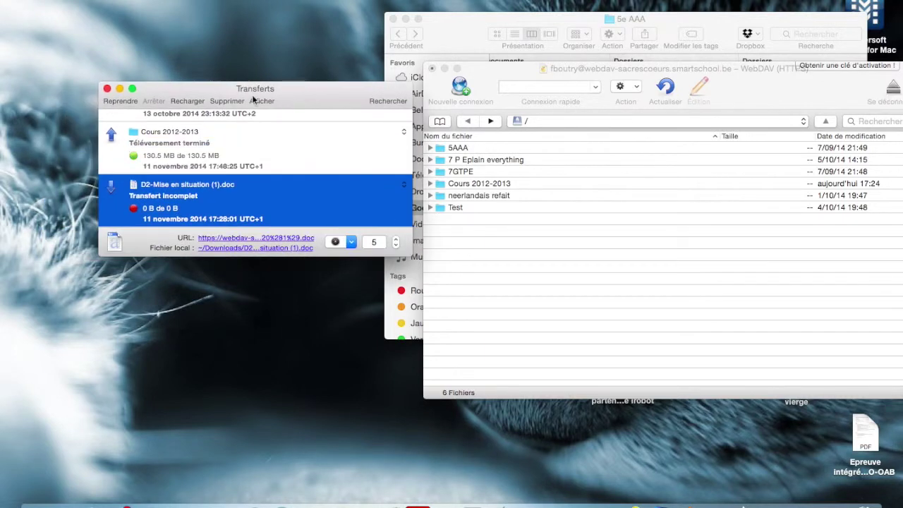
click(473, 185)
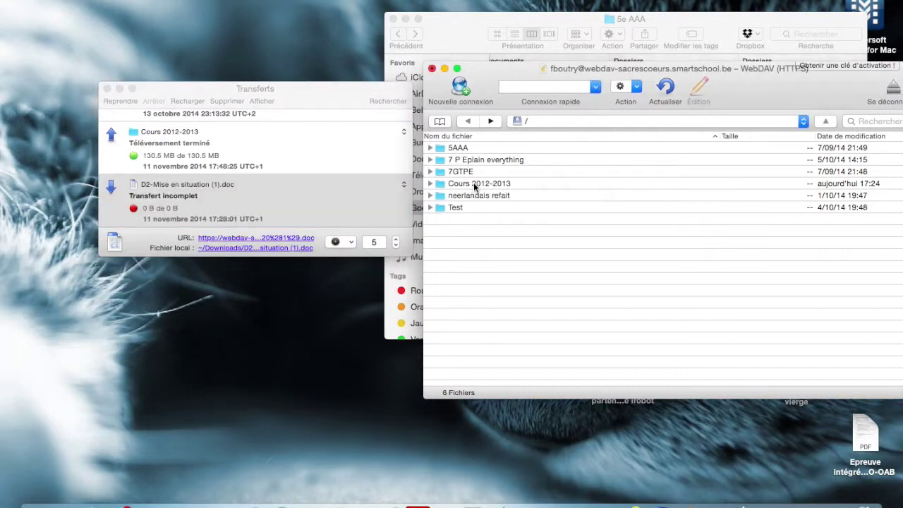
double_click(474, 185)
double_click(464, 147)
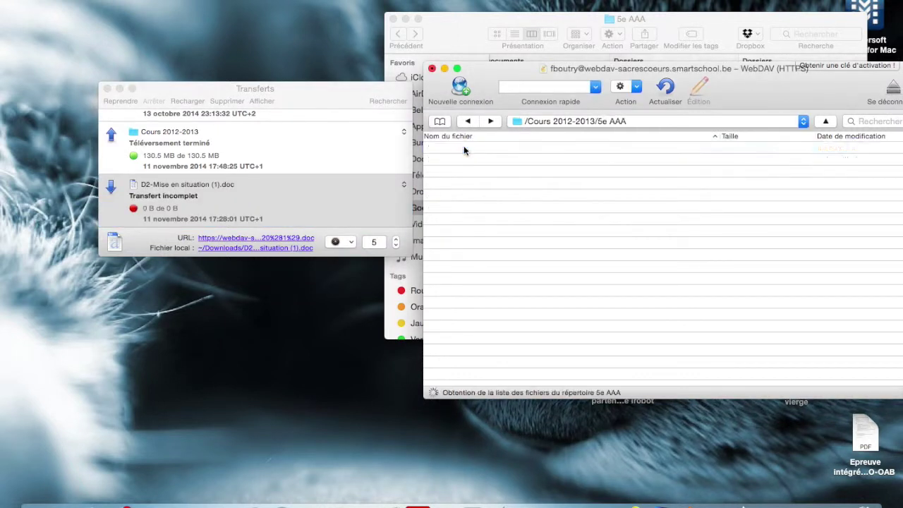
double_click(470, 148)
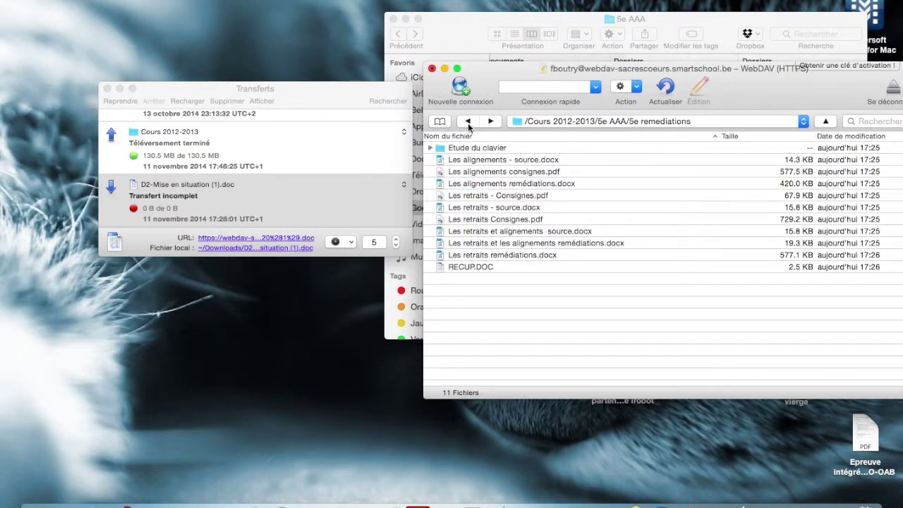
click(467, 122)
click(467, 121)
click(468, 121)
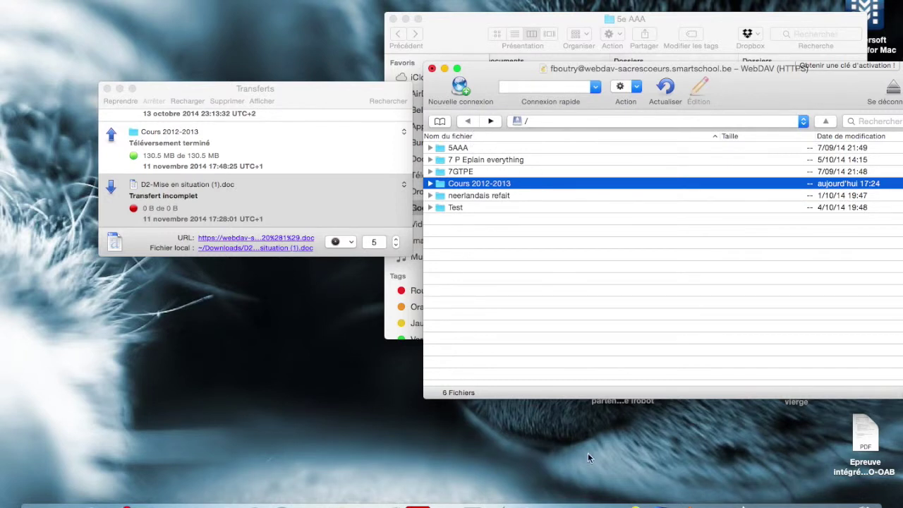
click(256, 484)
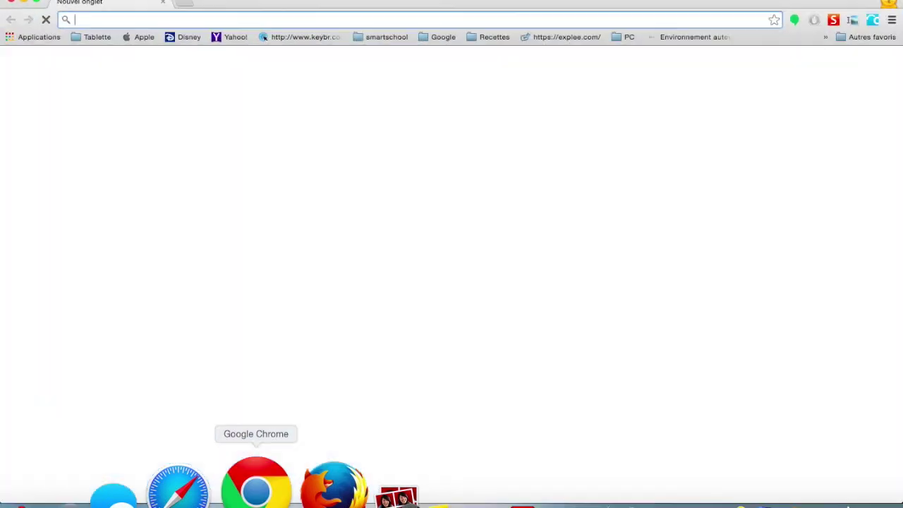
Open Smartschool's Mes documents and browse into Cours 2012-2013/5e AAA to confirm the upload.
click(833, 19)
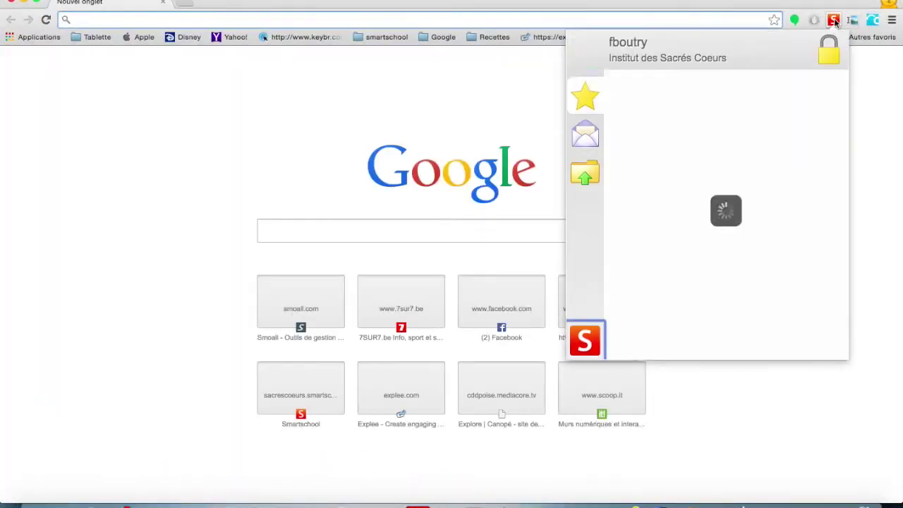
click(585, 340)
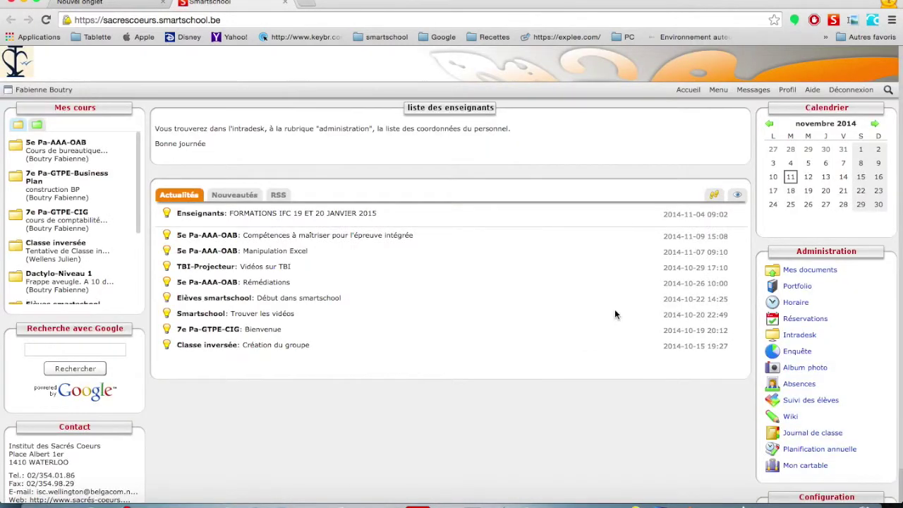
click(796, 270)
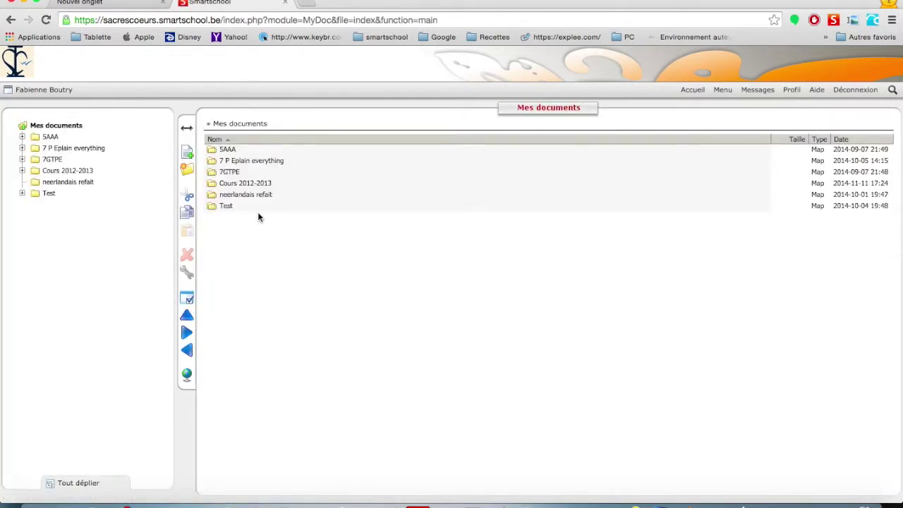
click(241, 184)
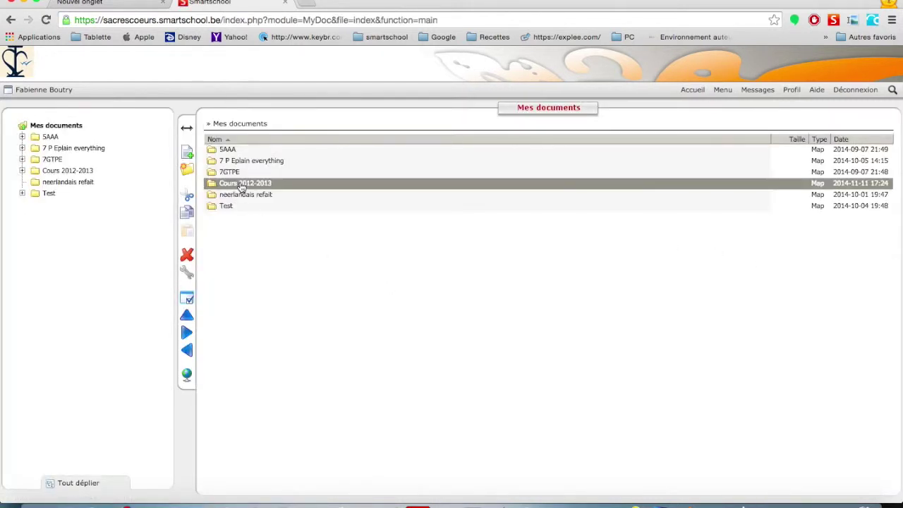
double_click(241, 185)
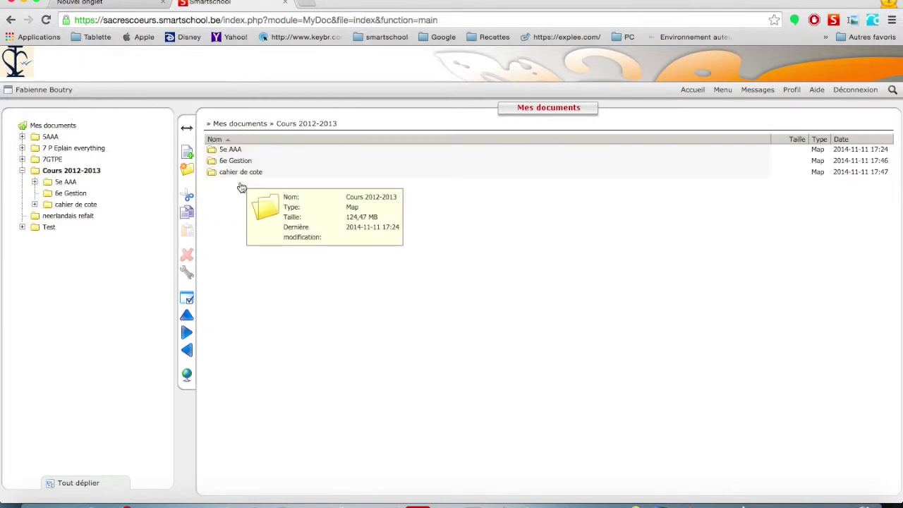
double_click(232, 151)
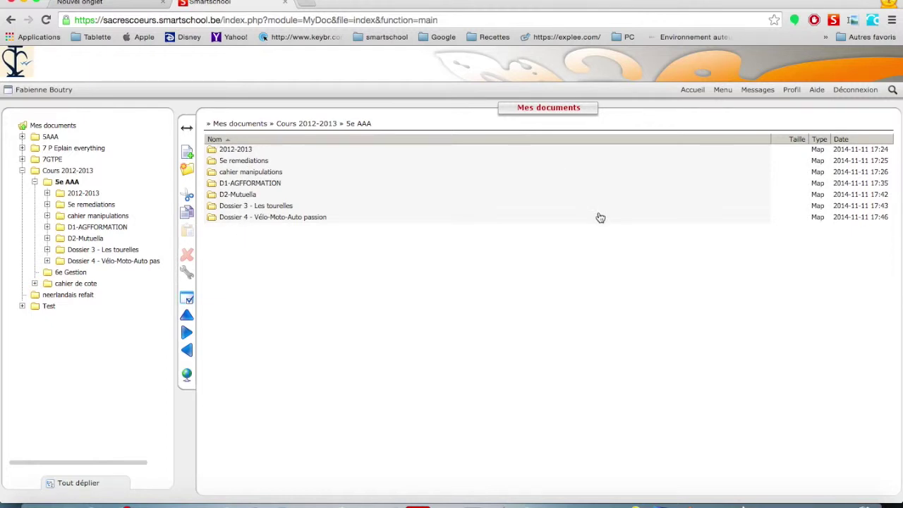
Go to the Documents page of the 5e Pa-AAA-OAB course.
click(691, 90)
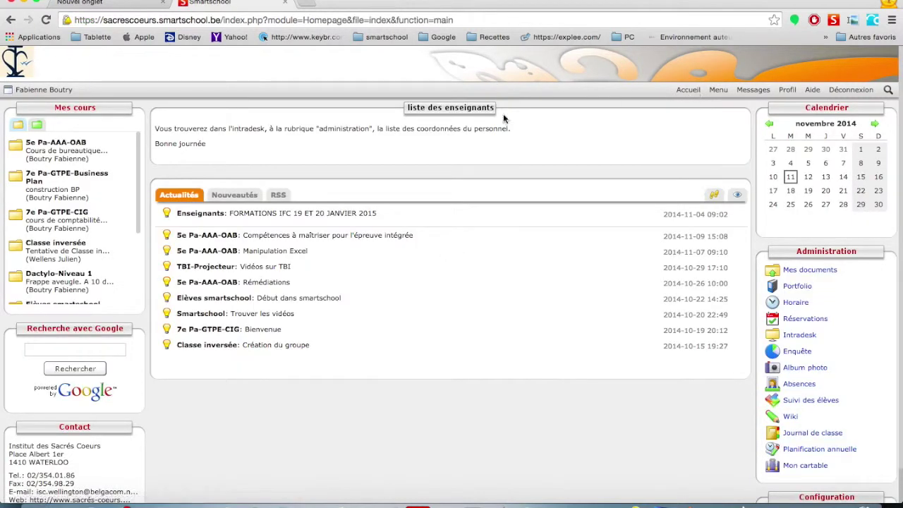
click(55, 145)
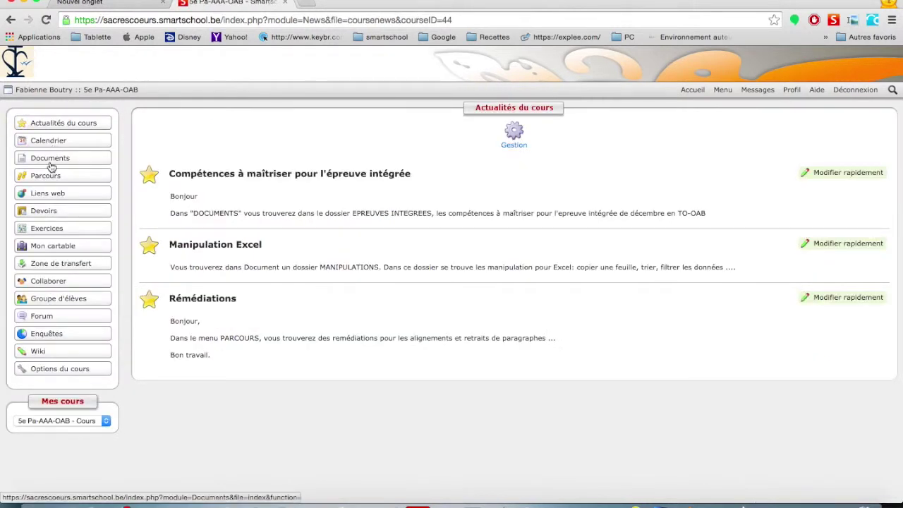
click(51, 166)
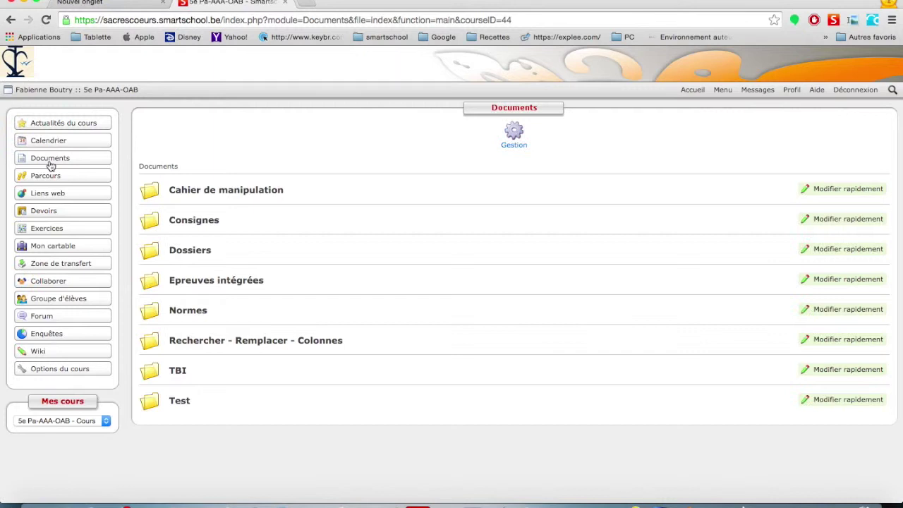
Open the 'Plusieurs fichiers' upload form via Gestion > Ajouter in the course Documents.
click(518, 143)
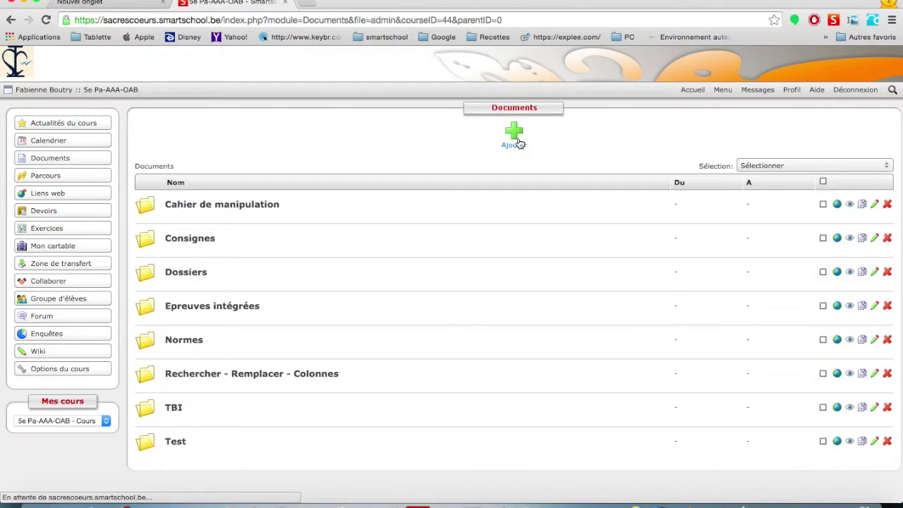
click(519, 144)
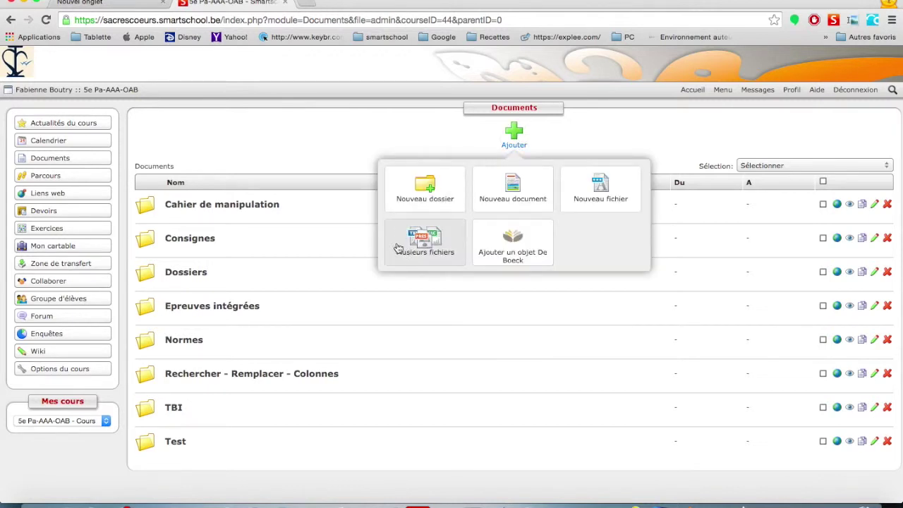
click(411, 250)
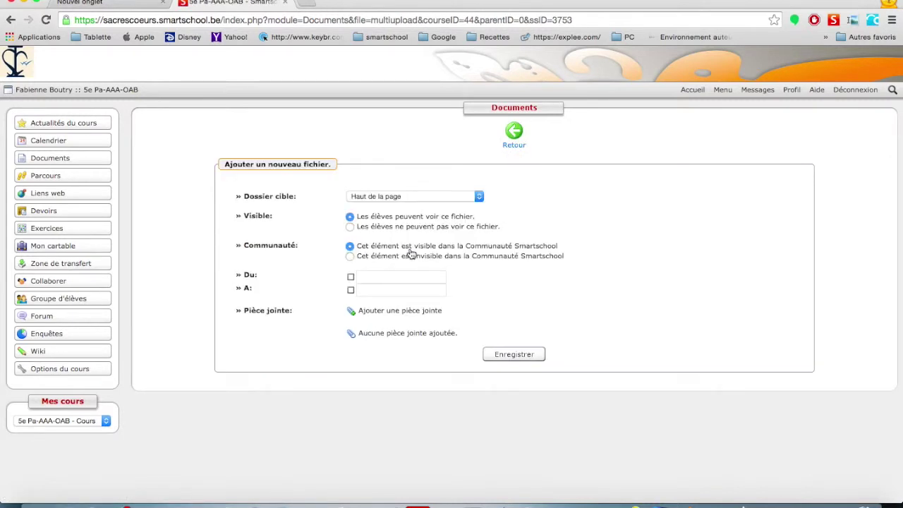
Attach the Cours 2012-2013 folder from the Mes documents tab and upload it to the form.
click(389, 317)
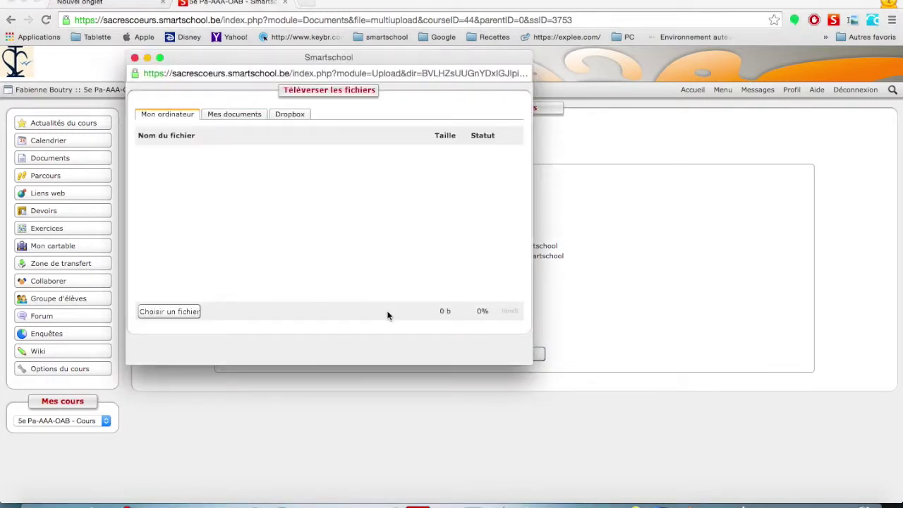
click(234, 114)
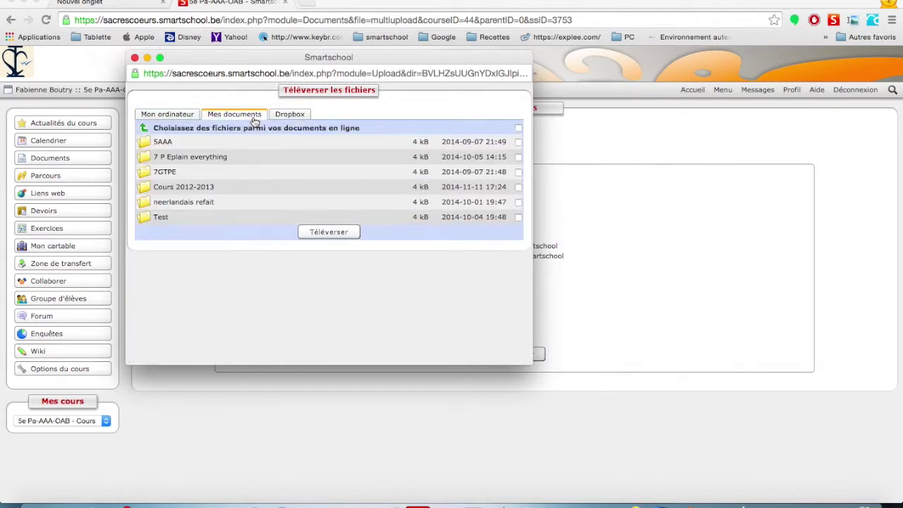
click(518, 188)
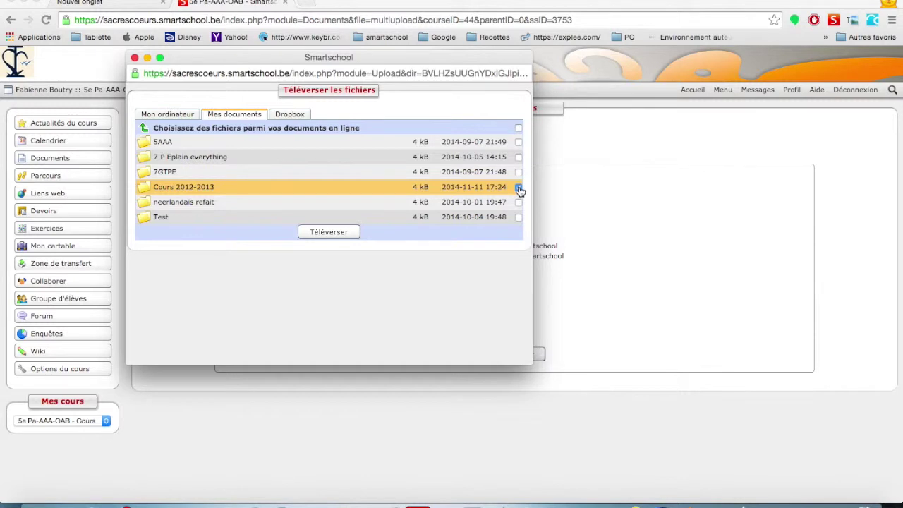
click(339, 235)
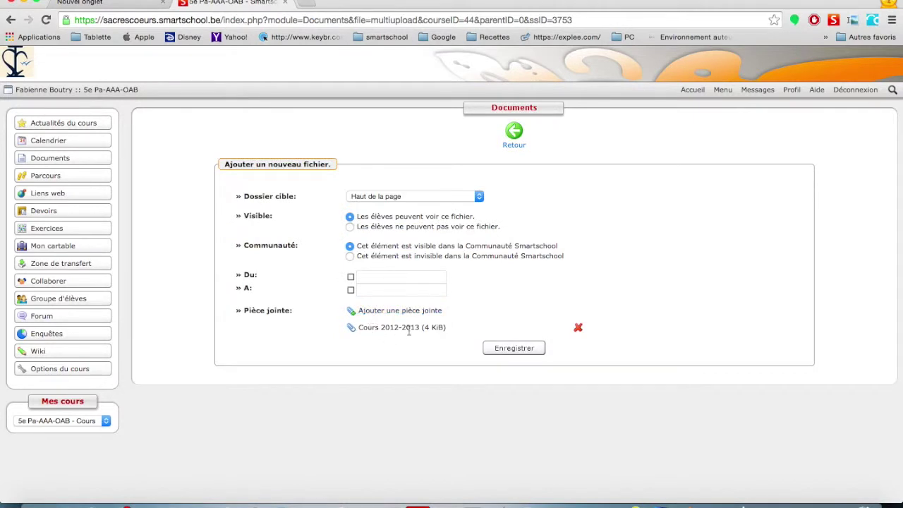
Save the entry, then browse the course Documents into Cours 2012-2013/5e AAA/5e remediations.
click(525, 351)
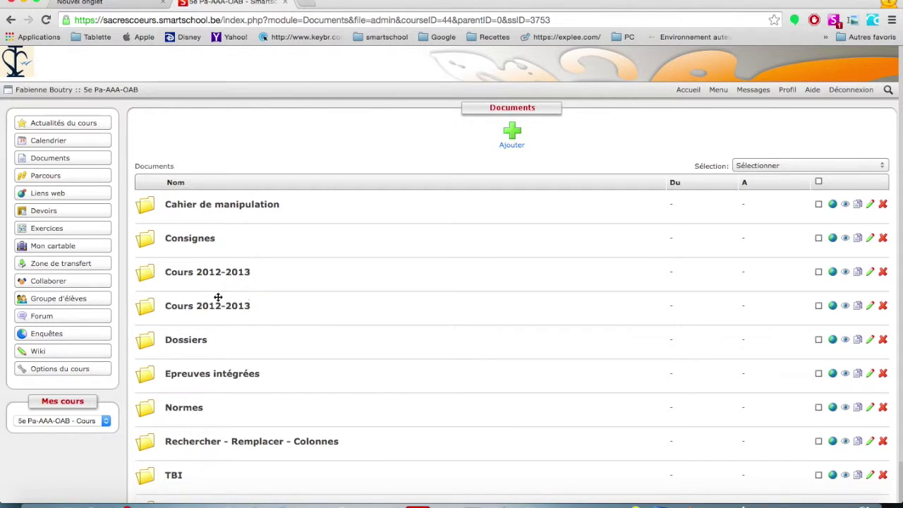
mouse_move(211, 278)
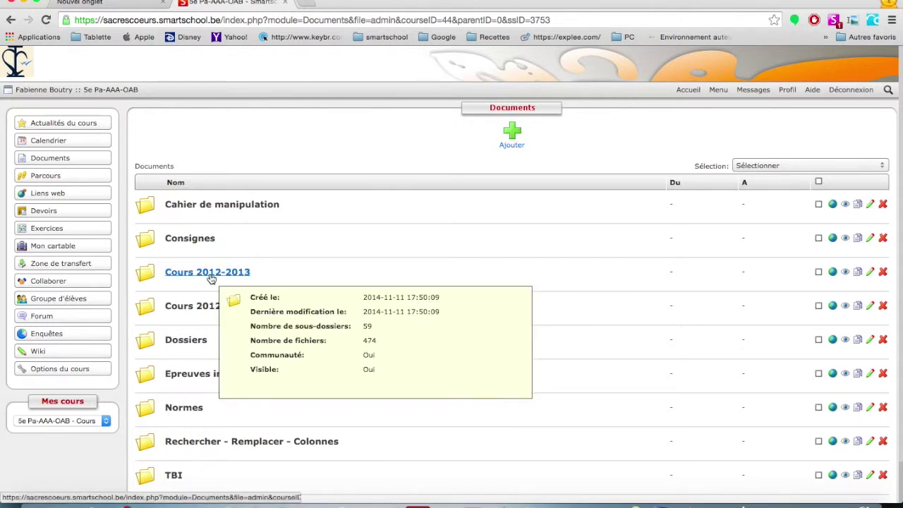
click(211, 273)
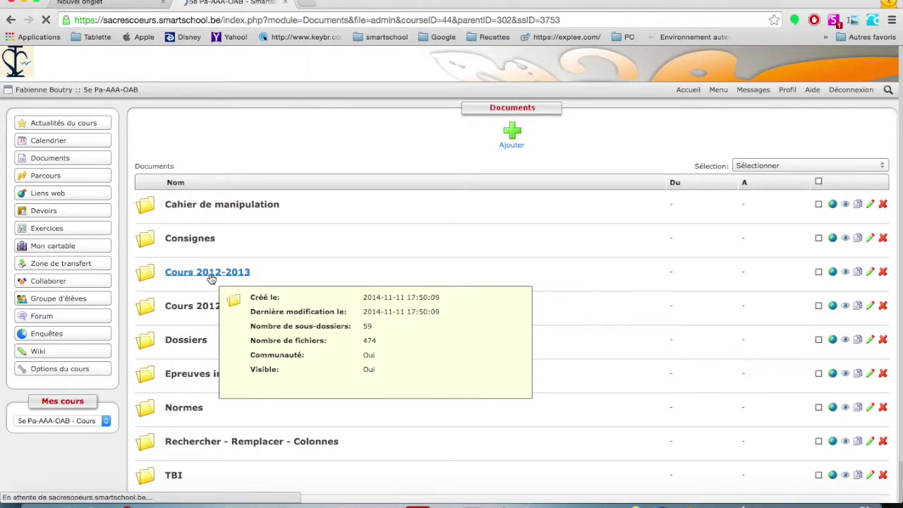
click(190, 204)
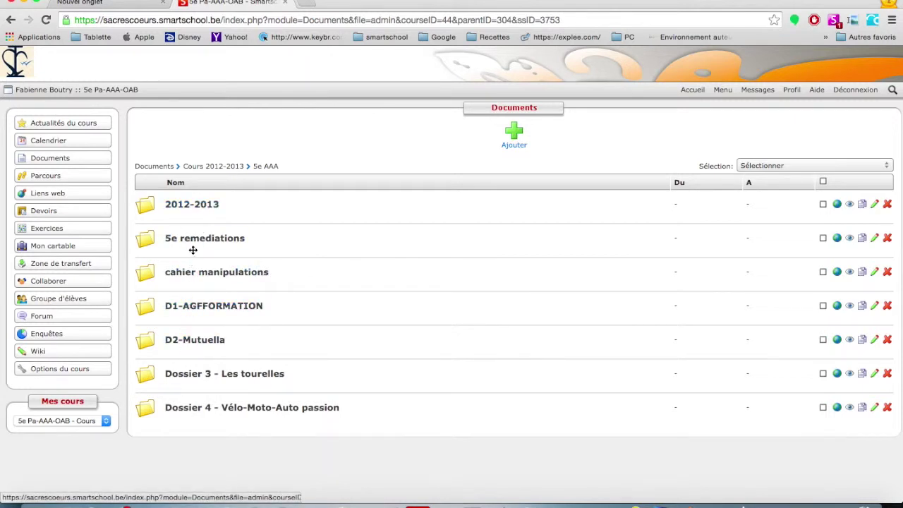
click(199, 241)
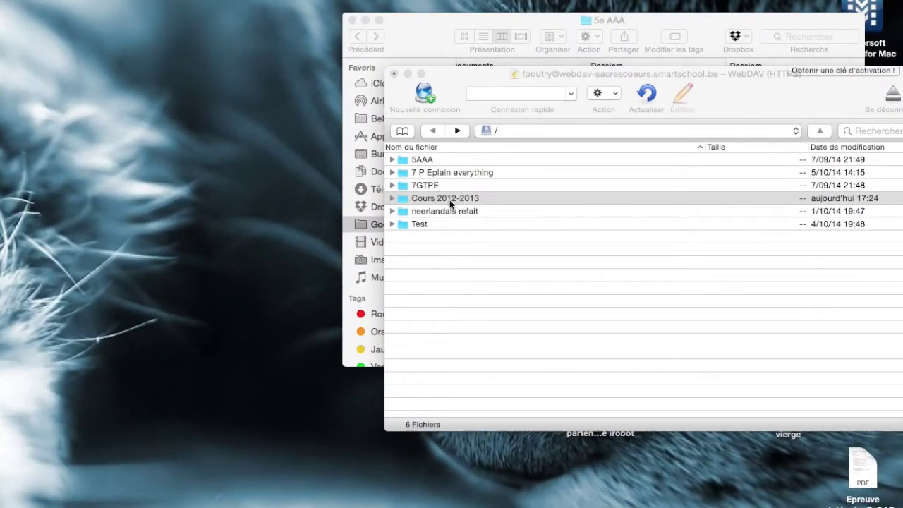
Browse the server to Cours 2012-2013/5e AAA/5e remediations and select Les alignements - source.docx.
click(449, 200)
double_click(449, 200)
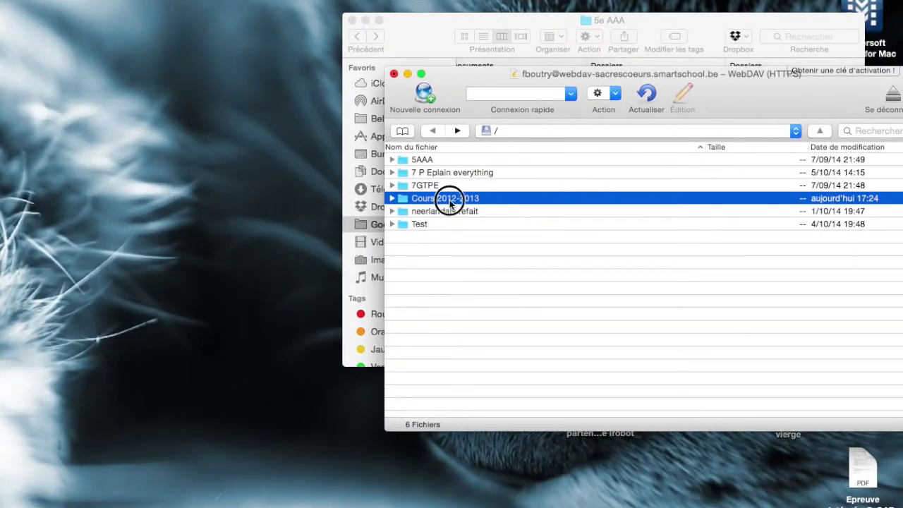
double_click(423, 160)
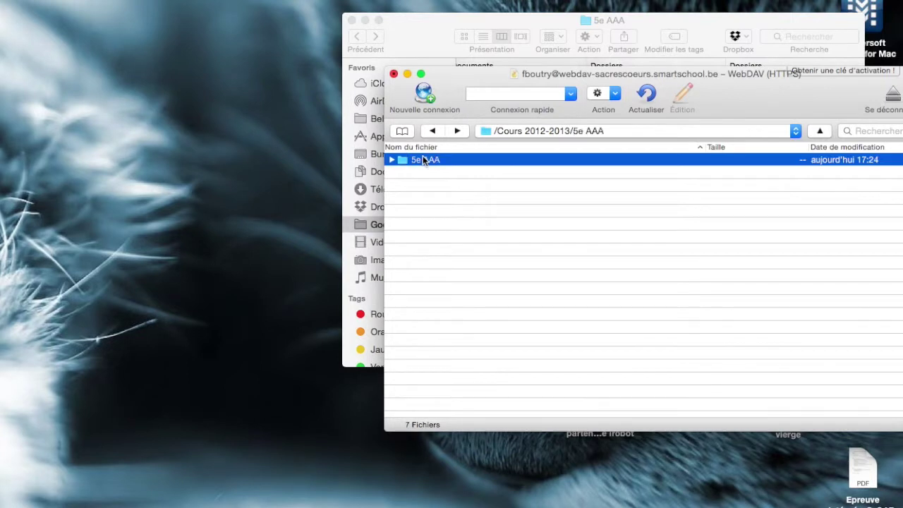
double_click(429, 160)
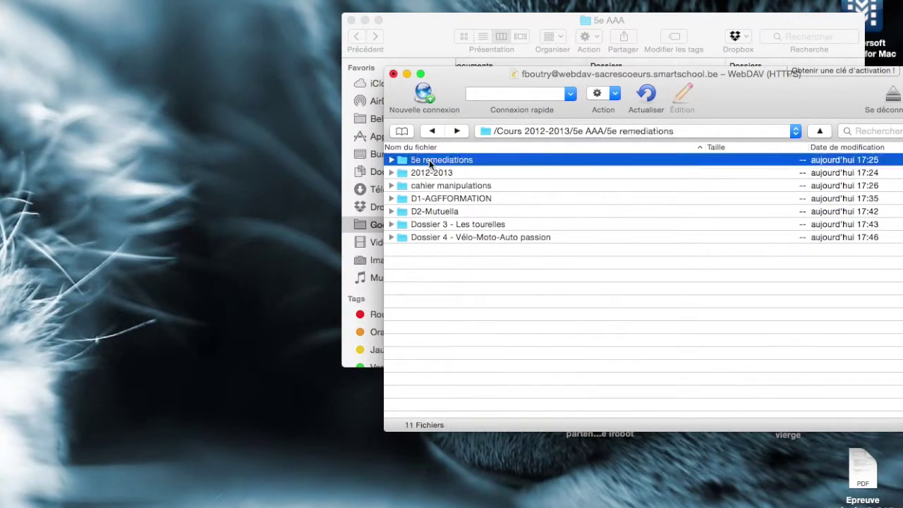
click(435, 172)
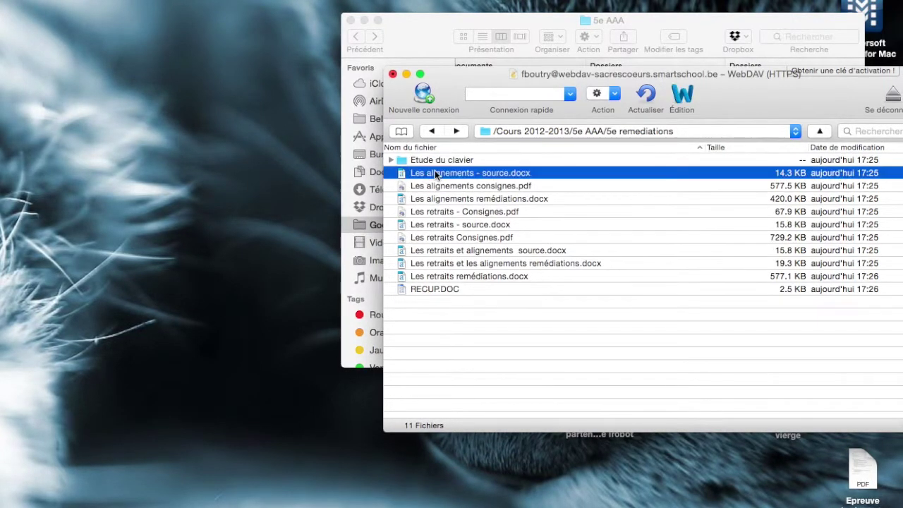
Open Les alignements - source.docx for editing in Microsoft Word.
click(684, 98)
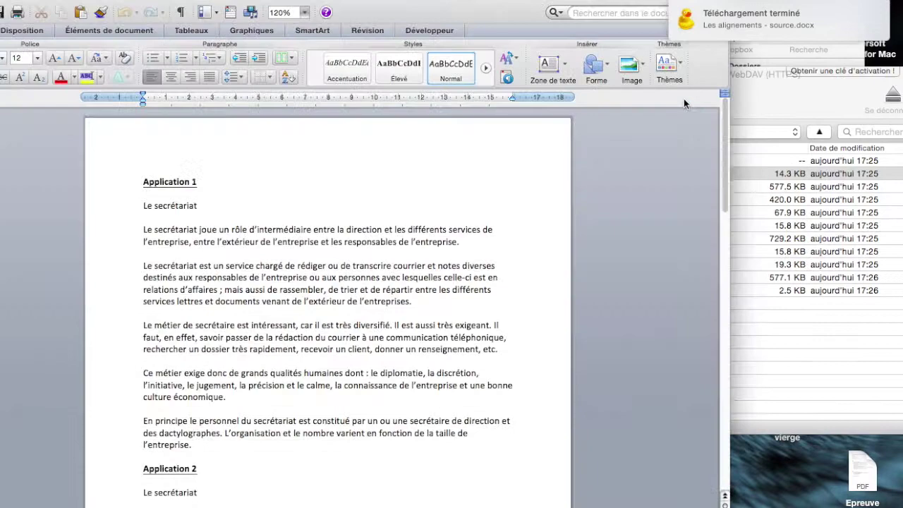
scroll(147, 286, down, 5)
scroll(148, 289, up, 4)
scroll(150, 292, down, 5)
scroll(151, 295, up, 5)
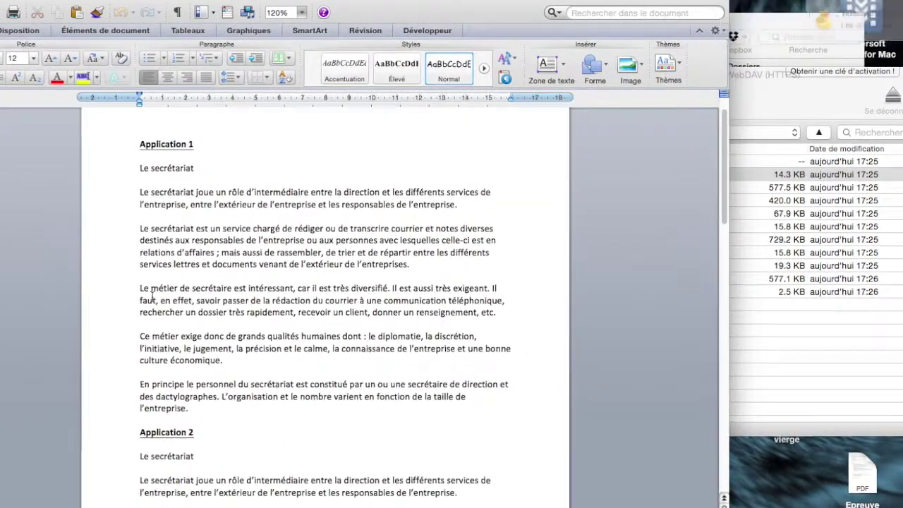
Add the word 'Correction' in red after the Application 1 heading.
click(196, 145)
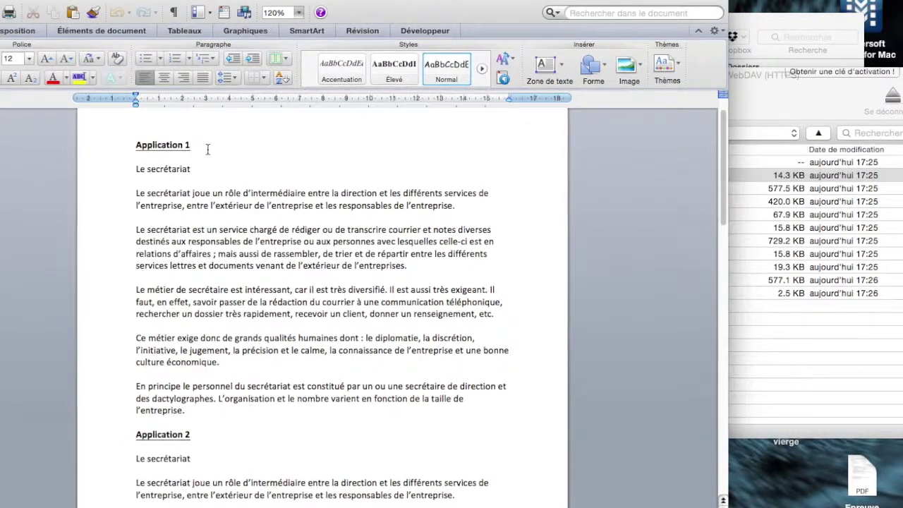
click(48, 79)
text(Correc)
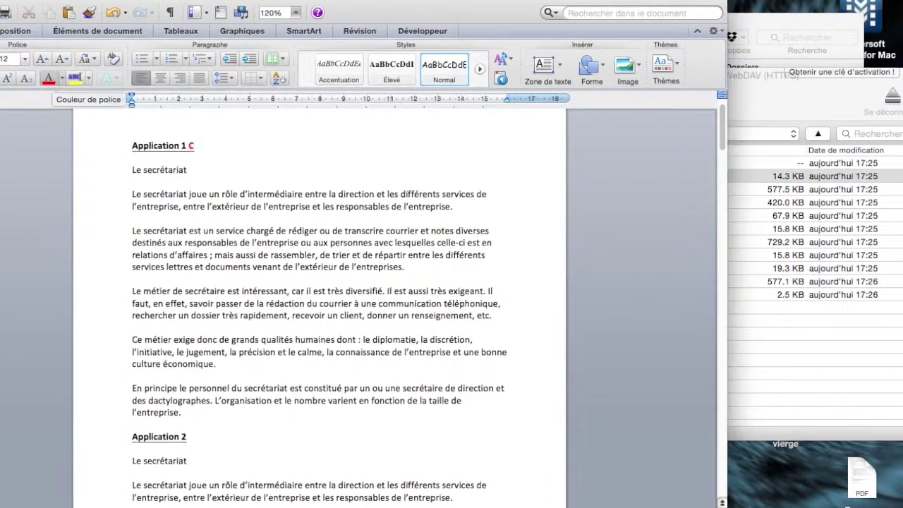
text(tion)
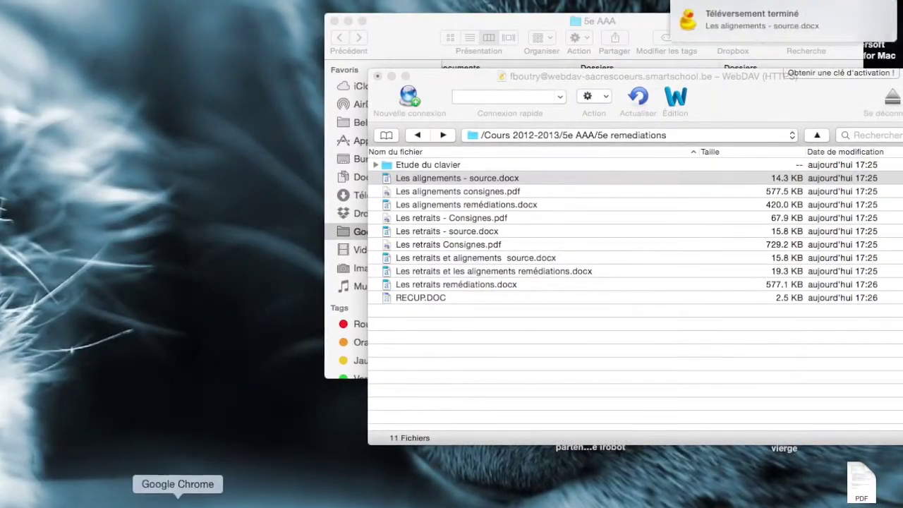
Once Cyberduck finishes uploading the edited docx, switch to Google Chrome.
click(177, 500)
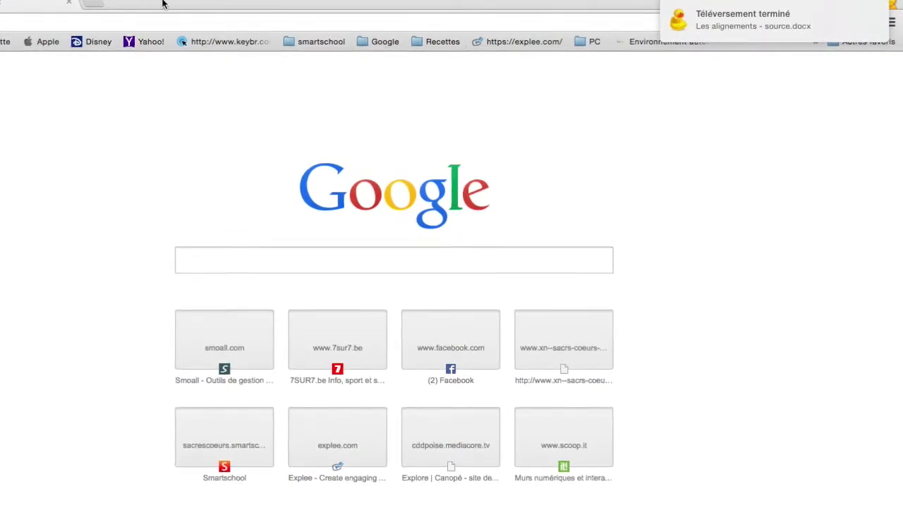
Load the Smartschool homepage in a new Chrome tab via the Smartschool extension.
click(92, 4)
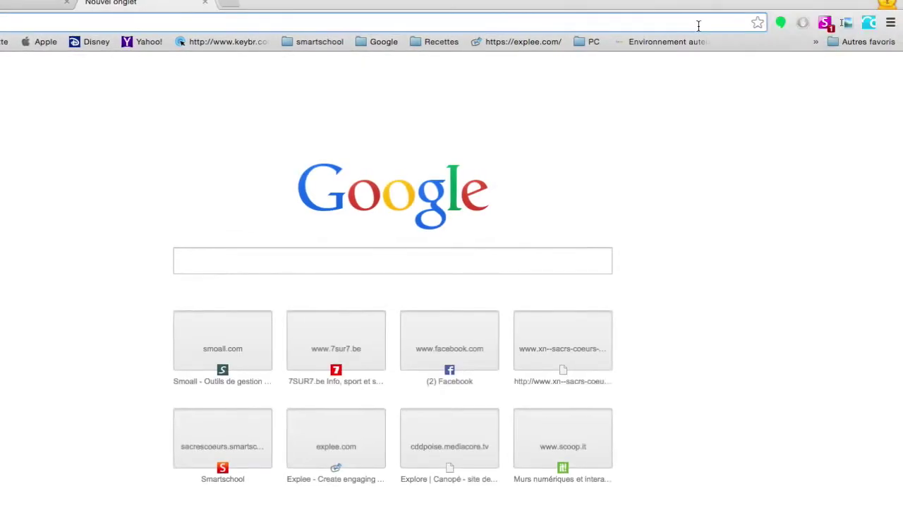
click(824, 23)
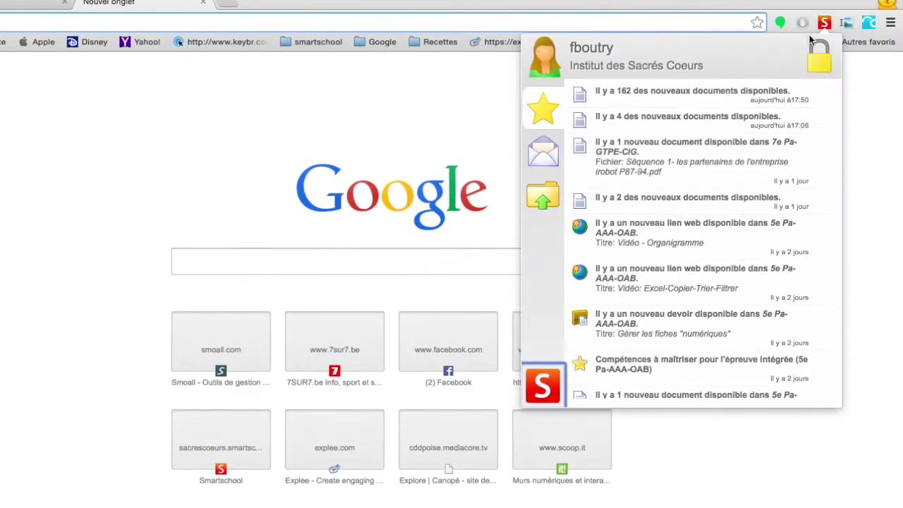
click(544, 388)
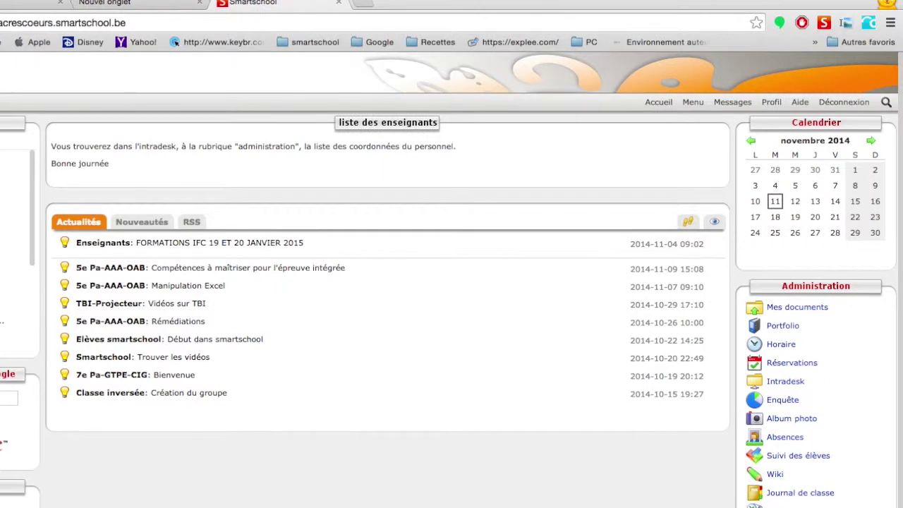
In Mes documents, open Cours 2012-2013/5e AAA/5e remediations and verify Les alignements - source.docx has the red Correction.
click(777, 309)
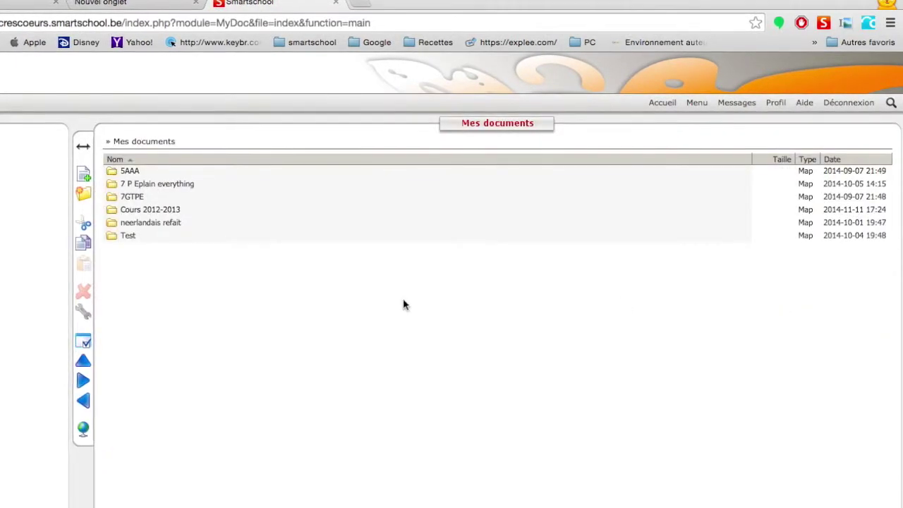
click(151, 211)
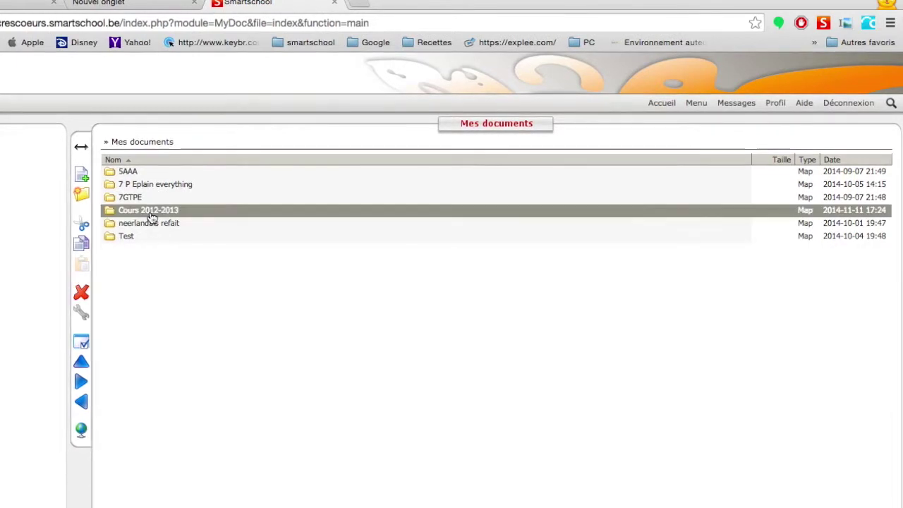
double_click(151, 213)
double_click(129, 175)
double_click(133, 186)
click(133, 186)
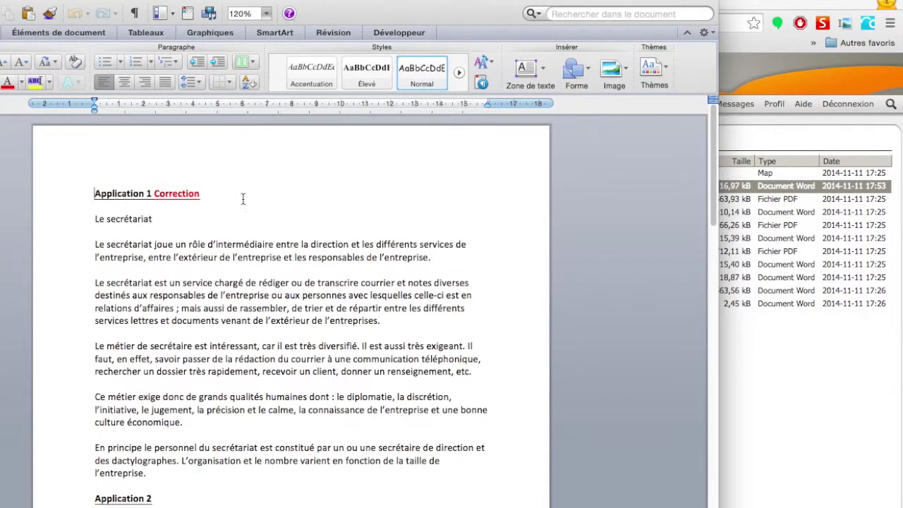
key(super+w)
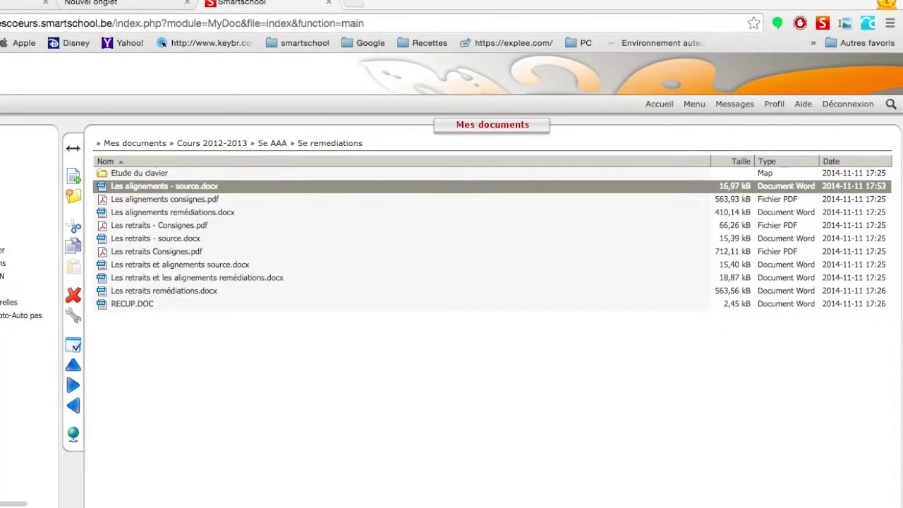